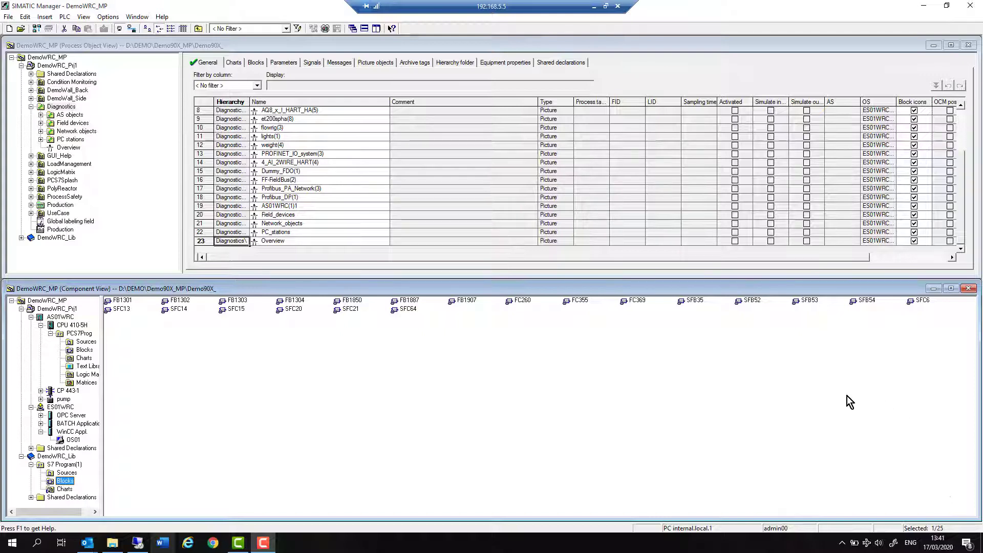
- Bring SIMATIC Manager forward and widen the component tree so full names like Text Libraries show
click(104, 365)
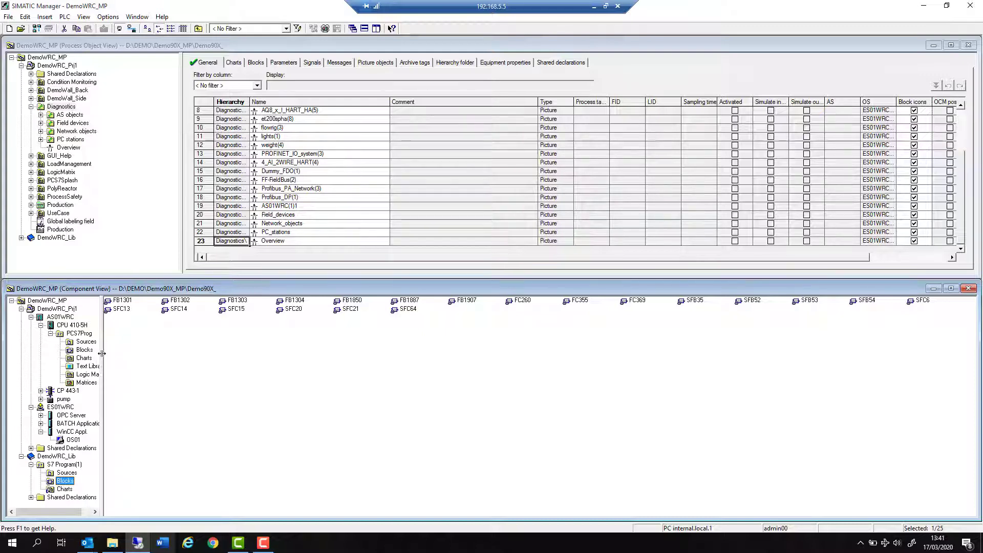
drag(102, 364, 168, 366)
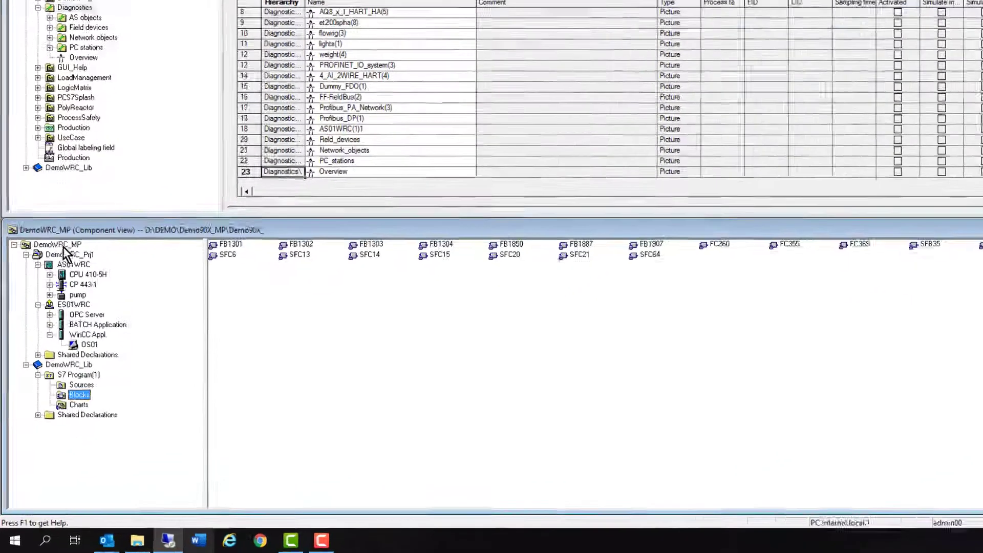
- Pick SITRANS Lib PCS 7 V9012 from the Libraries list to insert into the DemoWRC_MP multiproject
click(51, 301)
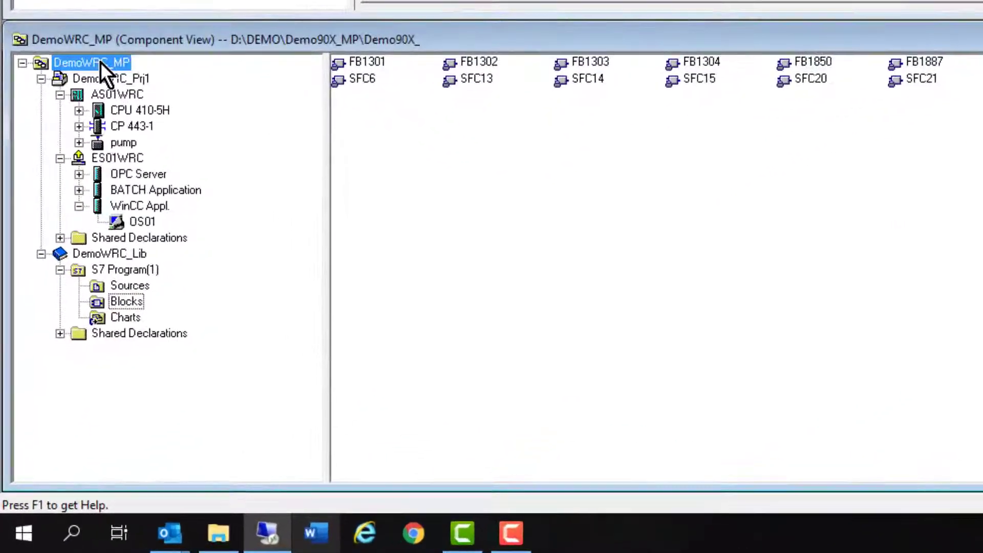
right_click(51, 300)
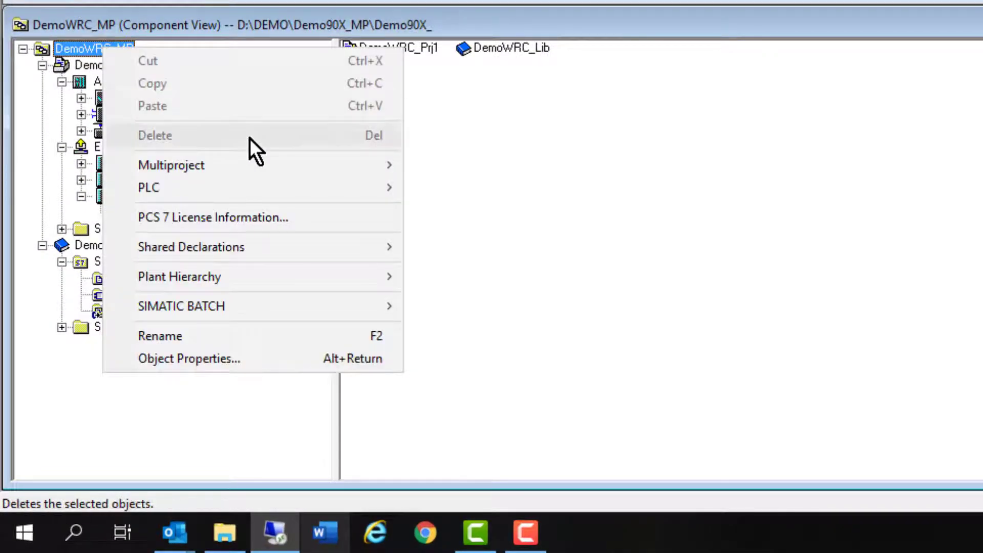
mouse_move(257, 163)
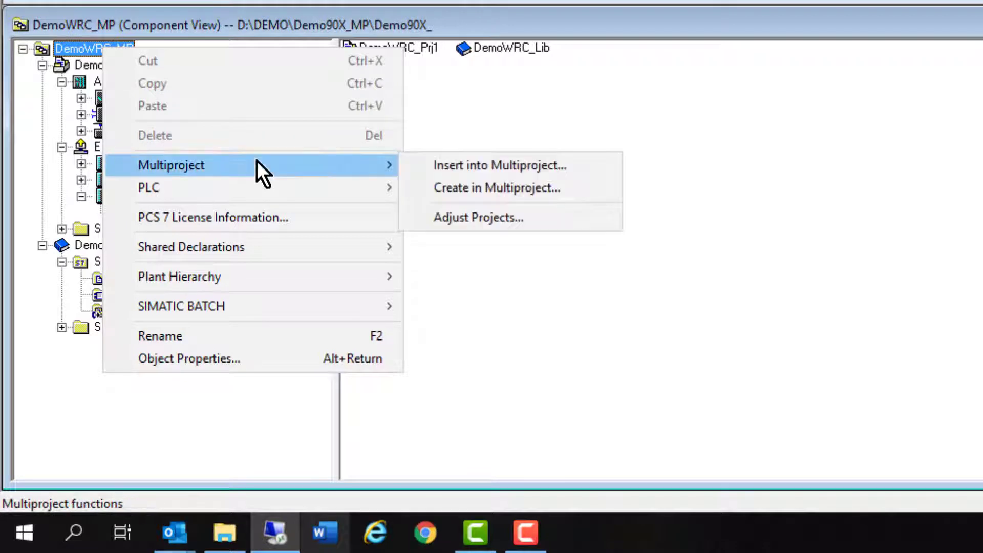
click(595, 173)
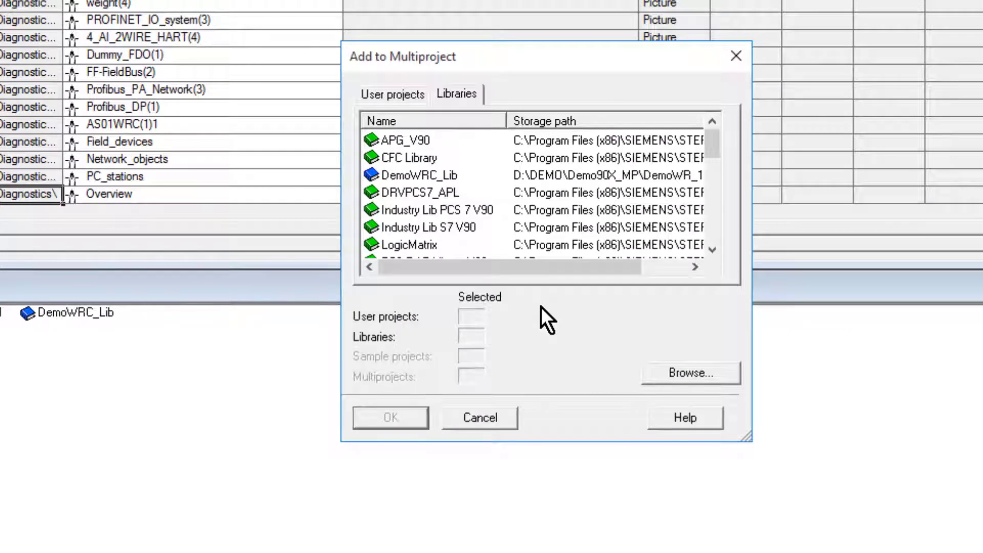
drag(707, 145, 722, 217)
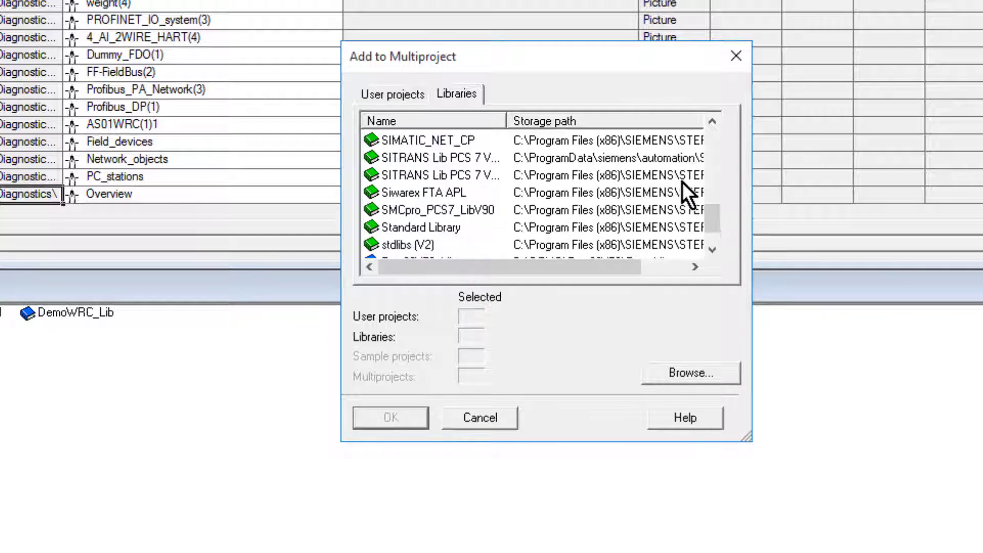
click(609, 158)
drag(508, 115, 548, 116)
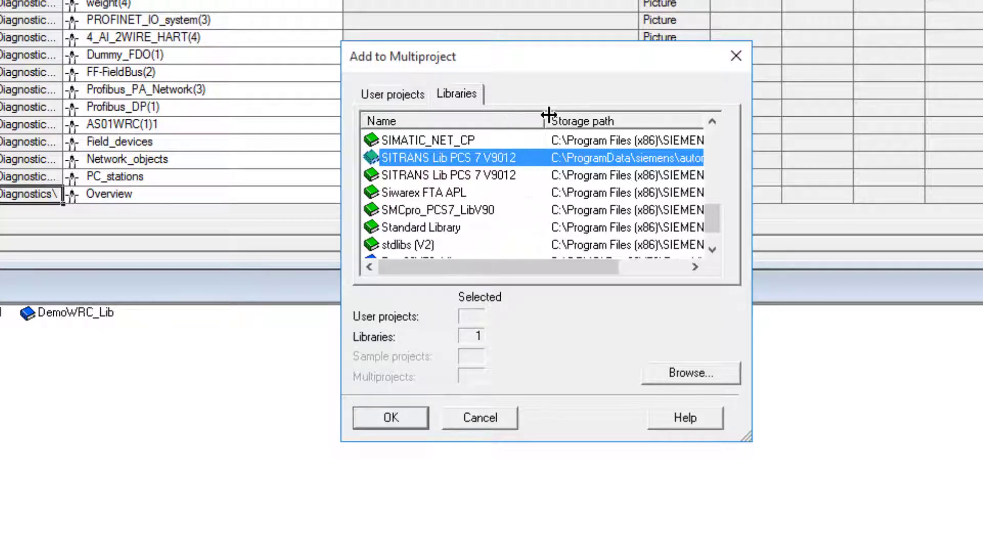
click(376, 418)
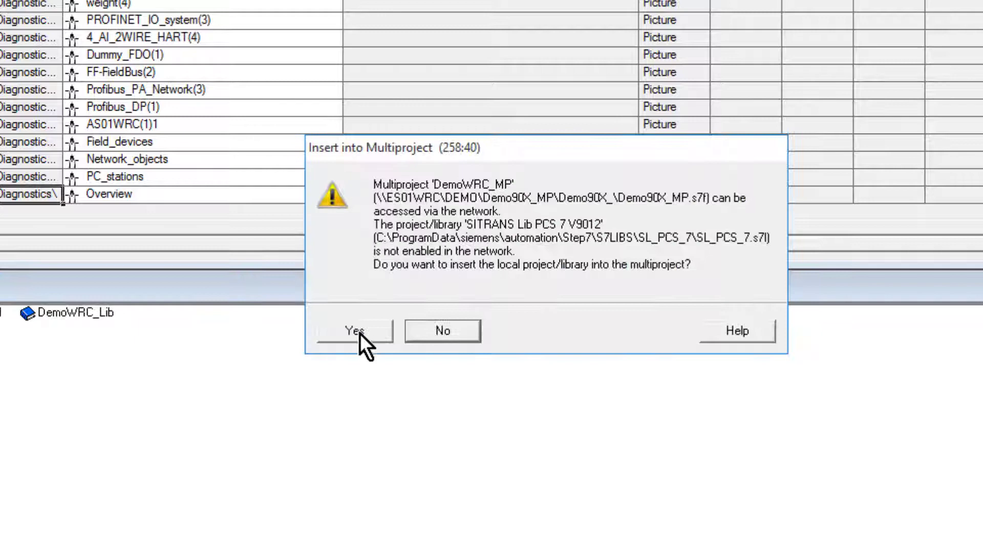
- Confirm inserting the local SITRANS library, then start Options > Charts > Update Block Types
click(361, 332)
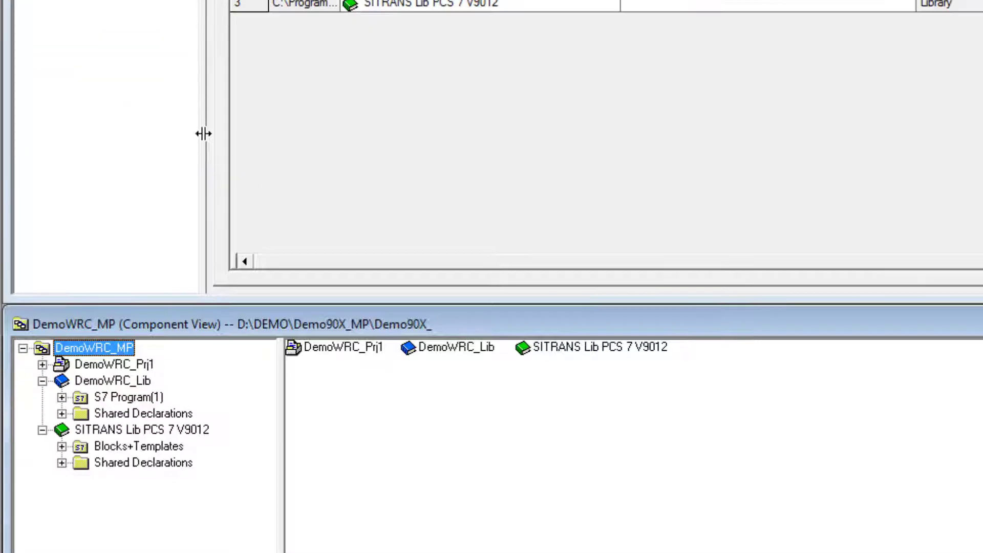
drag(204, 133, 389, 416)
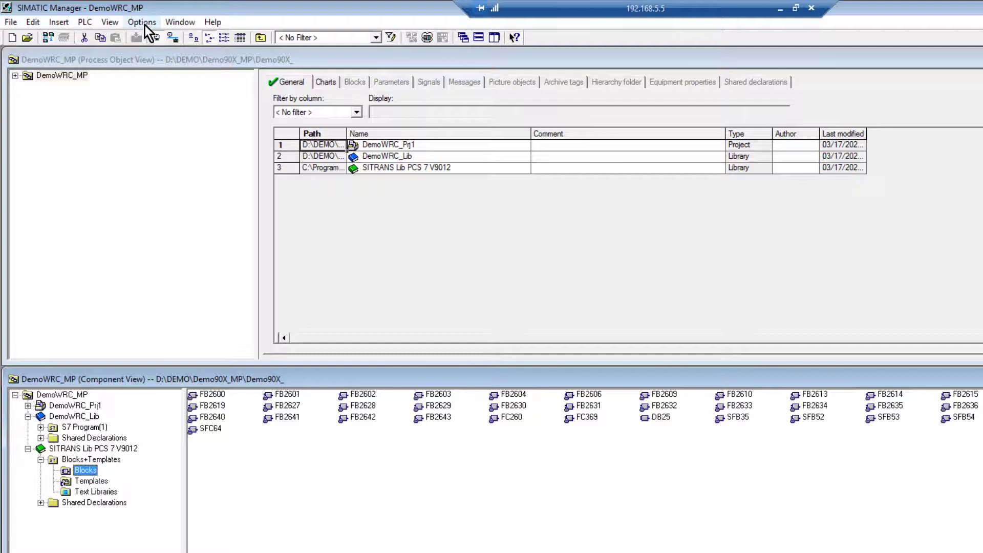
click(145, 24)
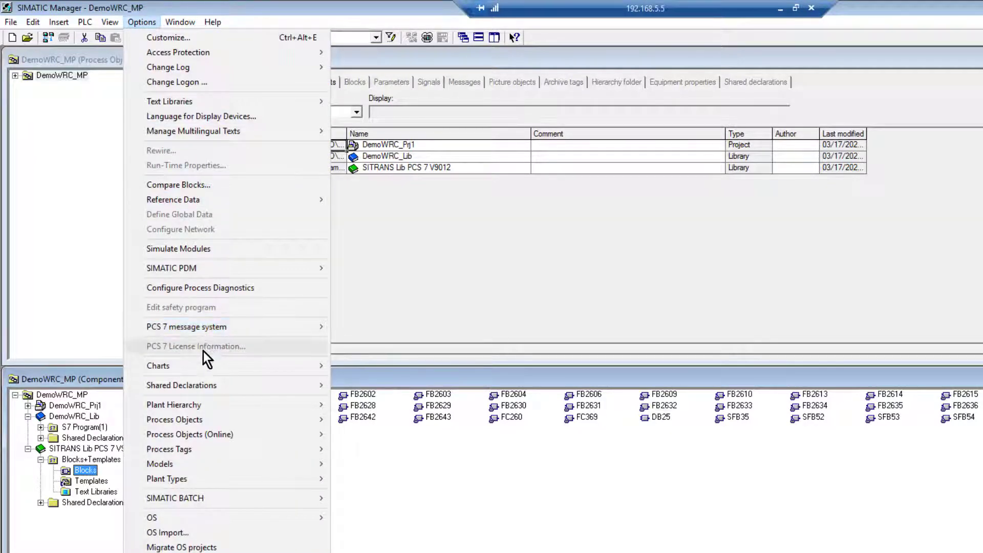
mouse_move(203, 367)
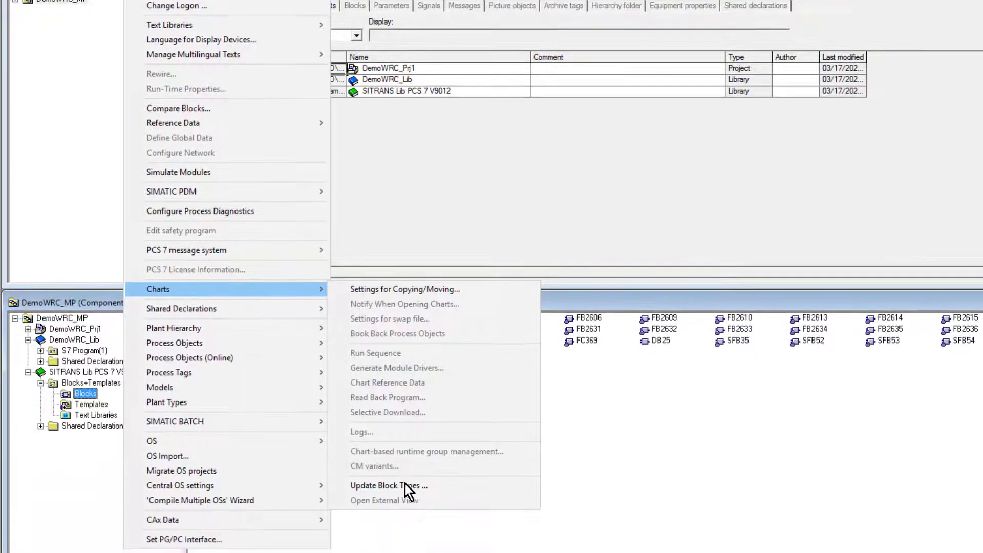
- Run the block-type update on the checked S7 programs and close the log reporting no differences
click(405, 454)
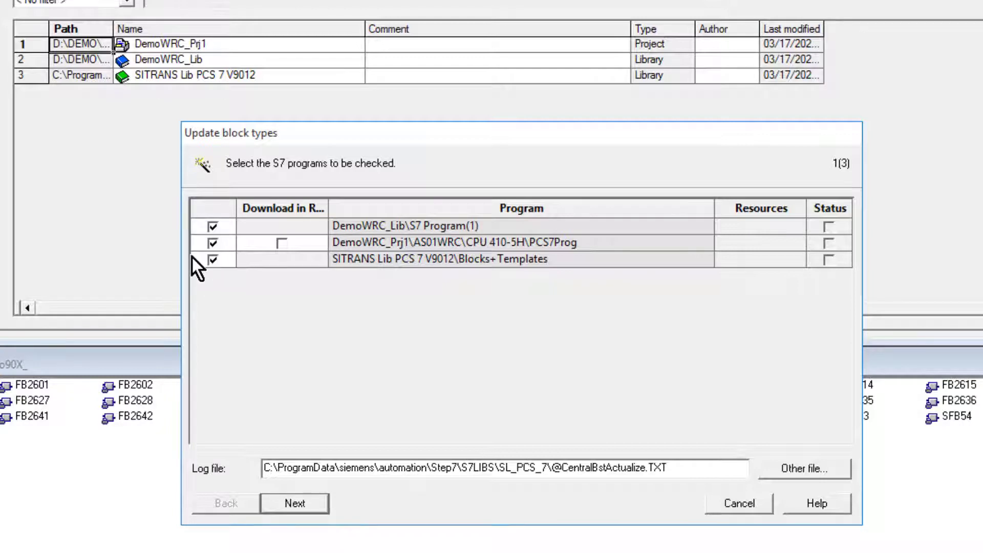
click(304, 506)
click(215, 227)
click(214, 259)
click(212, 243)
click(212, 259)
click(297, 503)
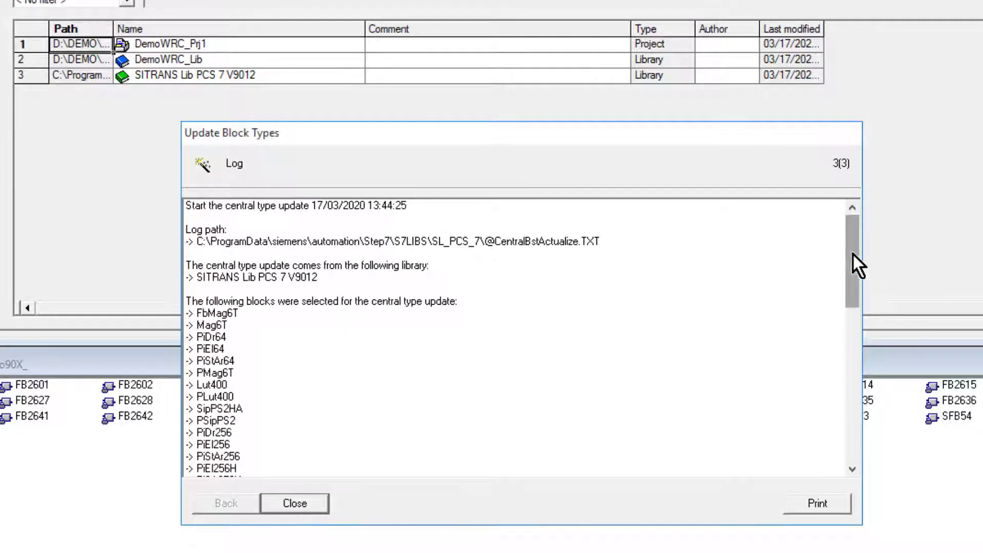
drag(853, 253, 847, 478)
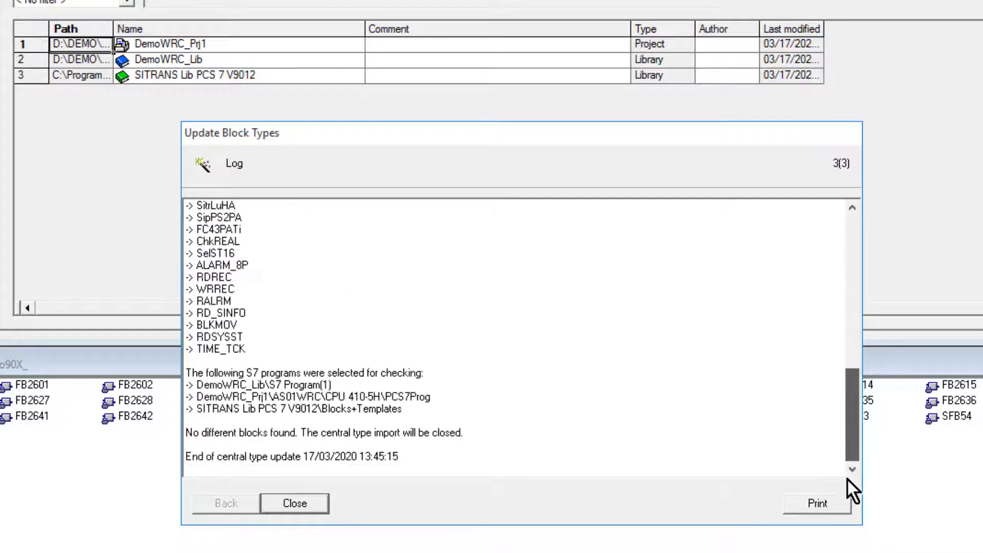
click(296, 501)
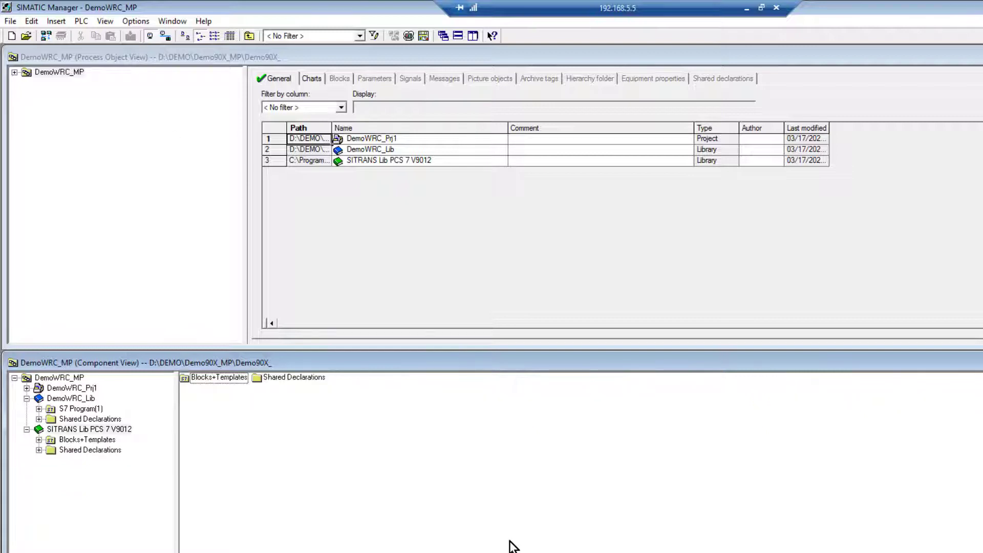
- Remove SITRANS Lib PCS 7 V9012 from DemoWRC_MP via Multiproject > Remove From Multiproject
click(62, 429)
right_click(62, 429)
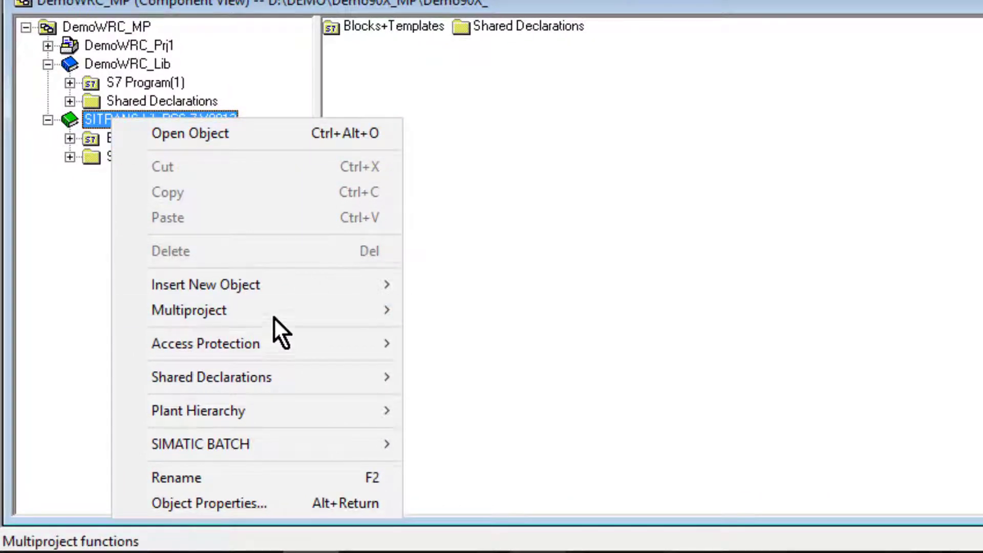
mouse_move(274, 312)
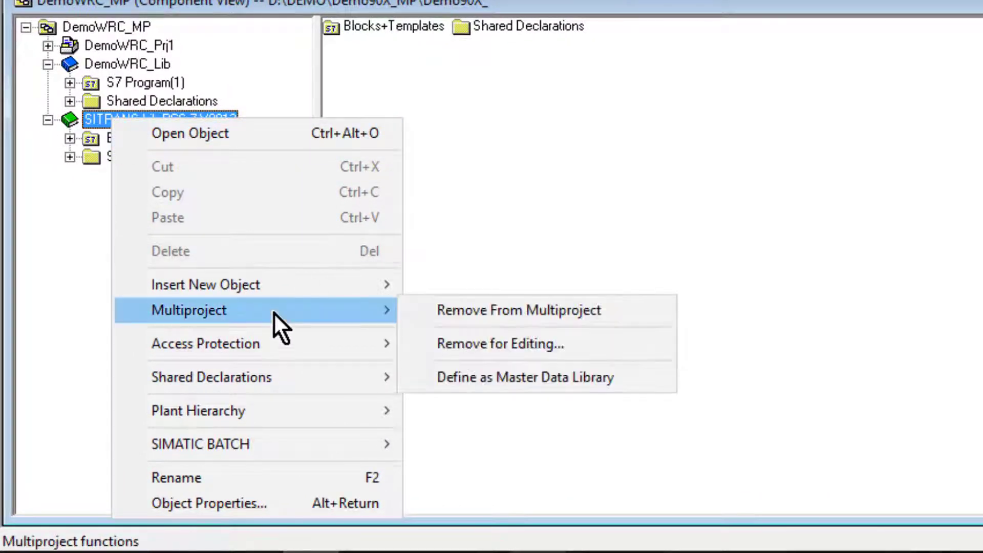
click(524, 310)
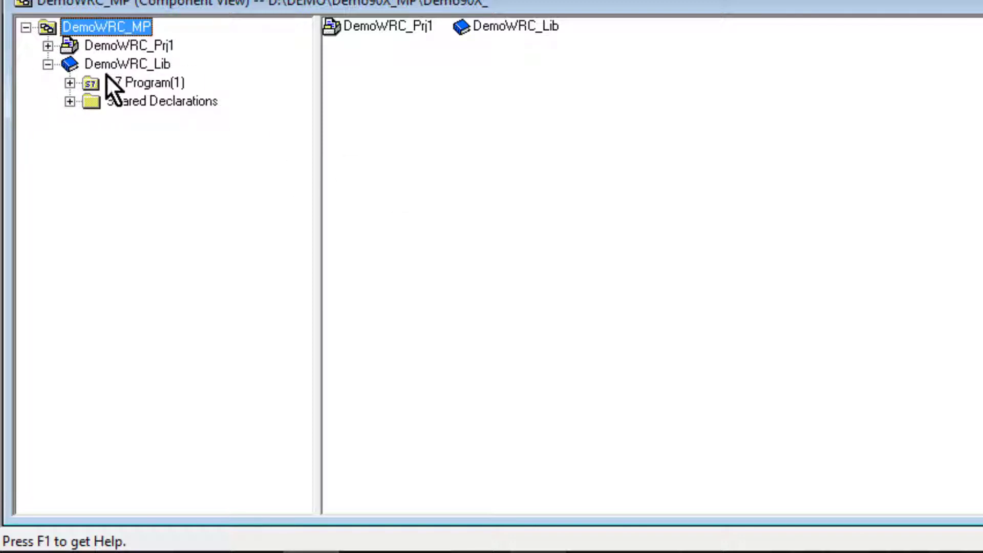
- Expand DemoWRC_Prj1 > ES01WRC > WinCC Appl and open OS01 in WinCC Explorer
click(47, 45)
click(69, 83)
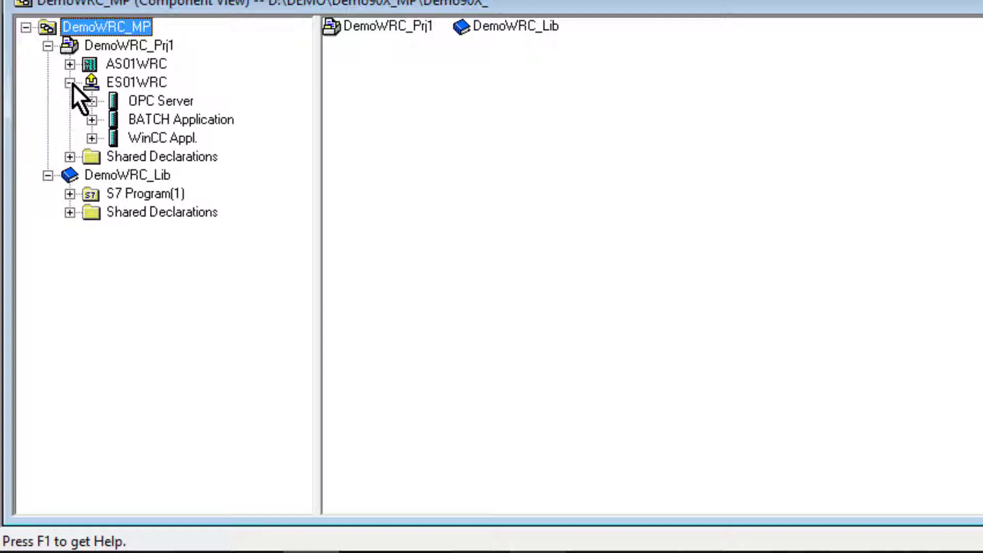
click(151, 138)
click(91, 138)
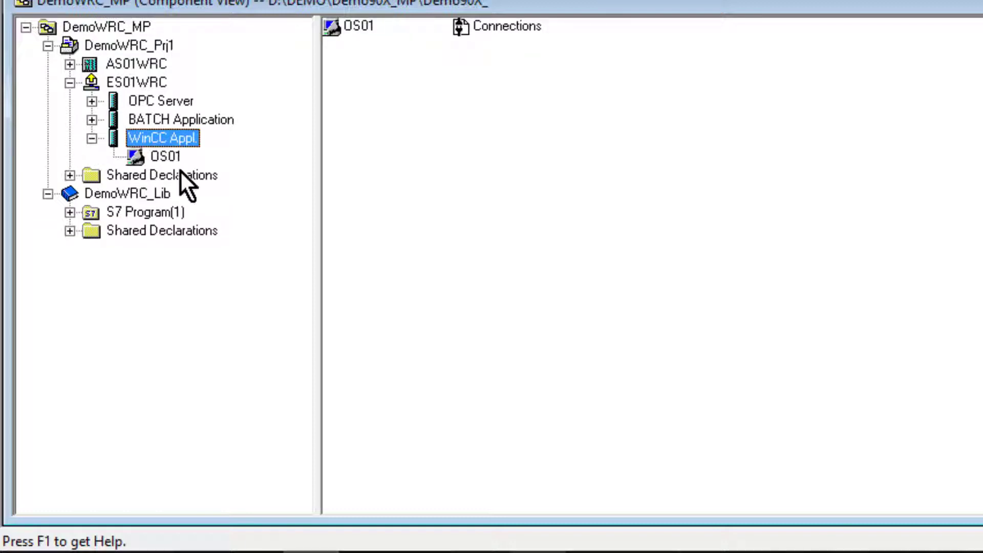
click(170, 159)
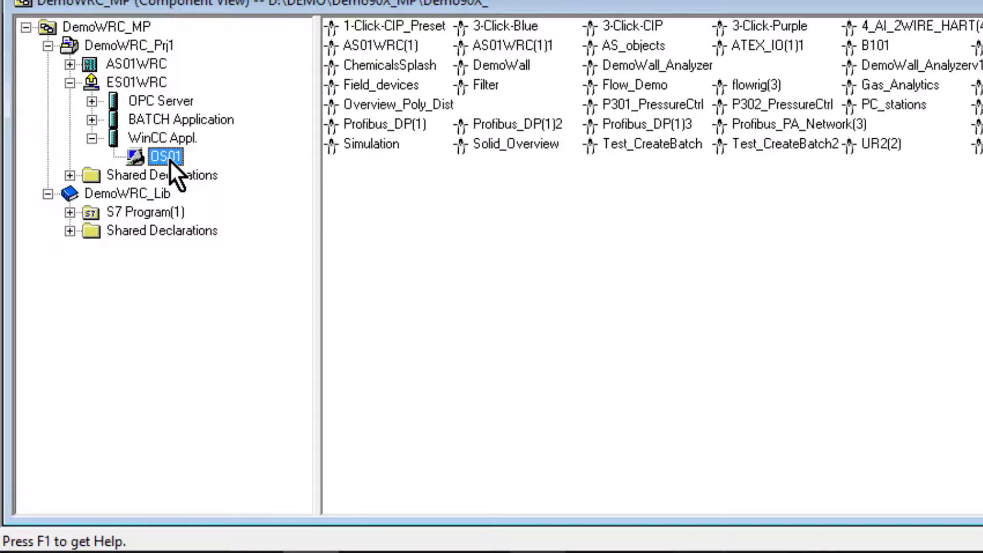
right_click(170, 160)
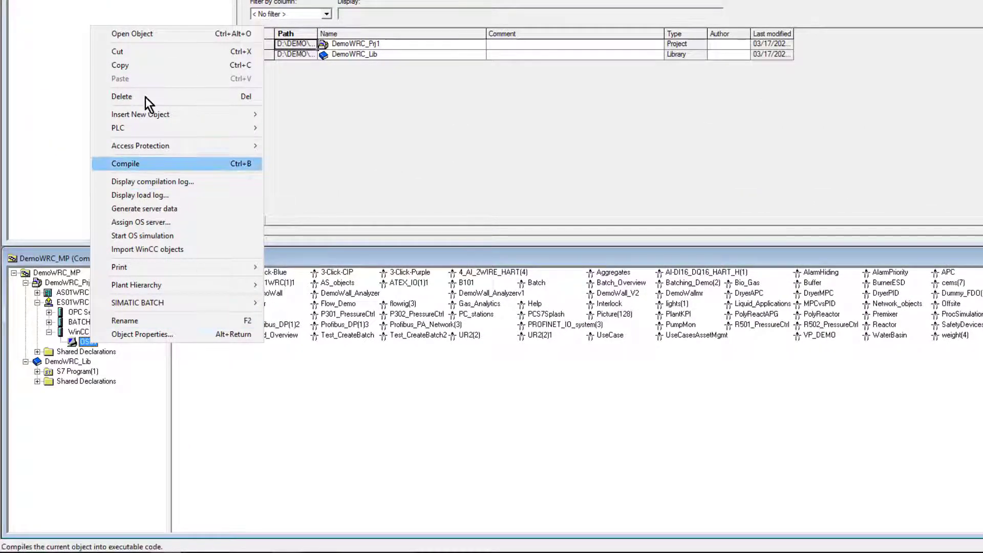
click(148, 34)
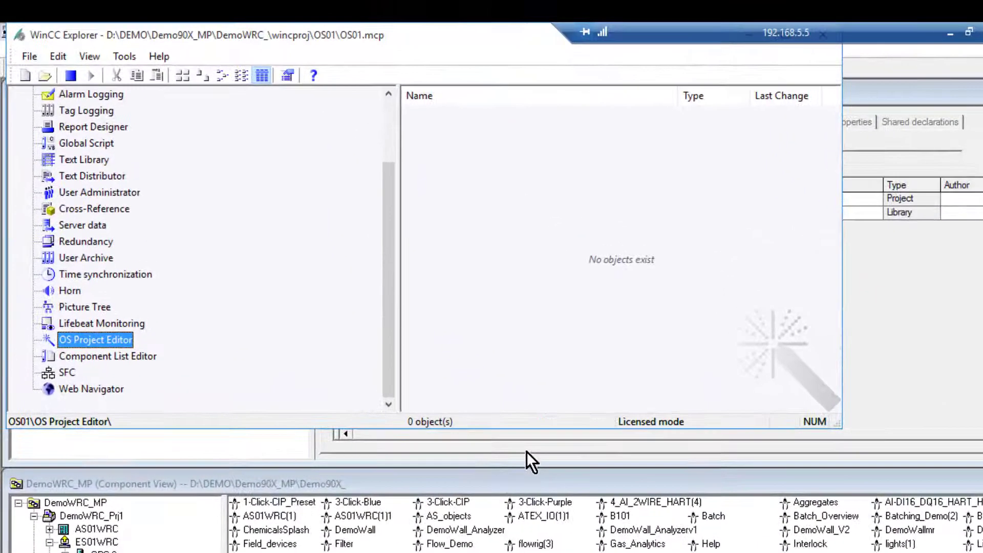
- Run the OS Project Editor with the default update options to reconfigure the OS01 project
double_click(82, 345)
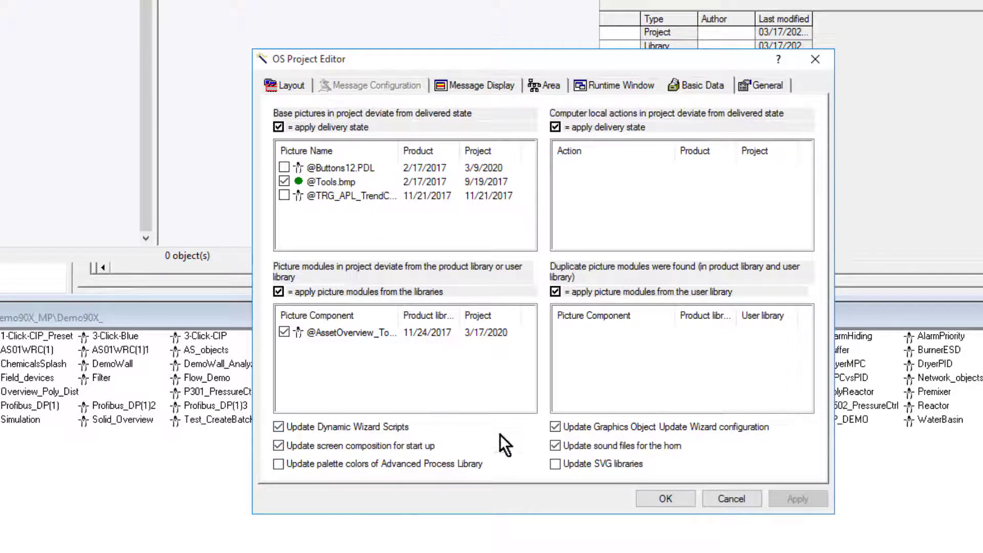
click(666, 500)
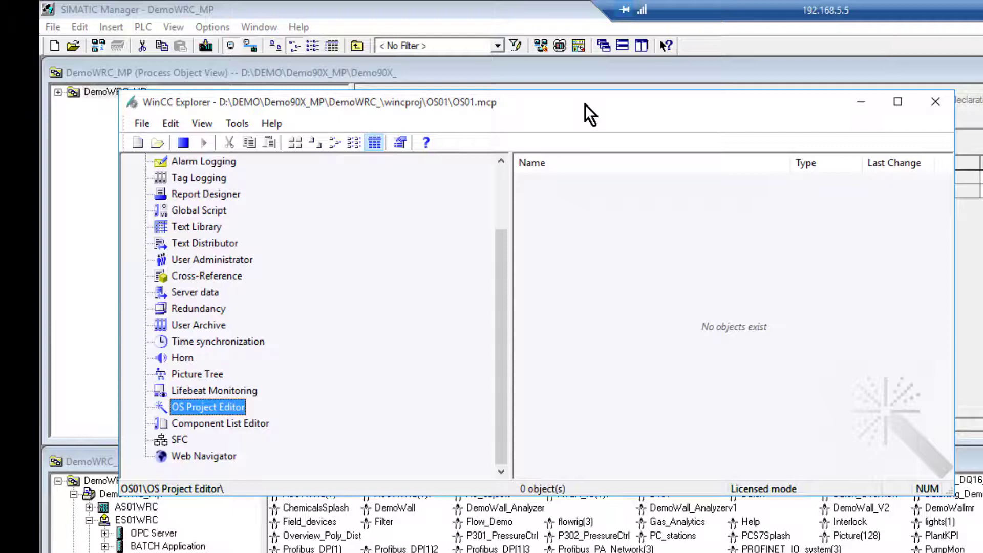
- Exit WinCC Explorer and return to SIMATIC Manager
click(943, 108)
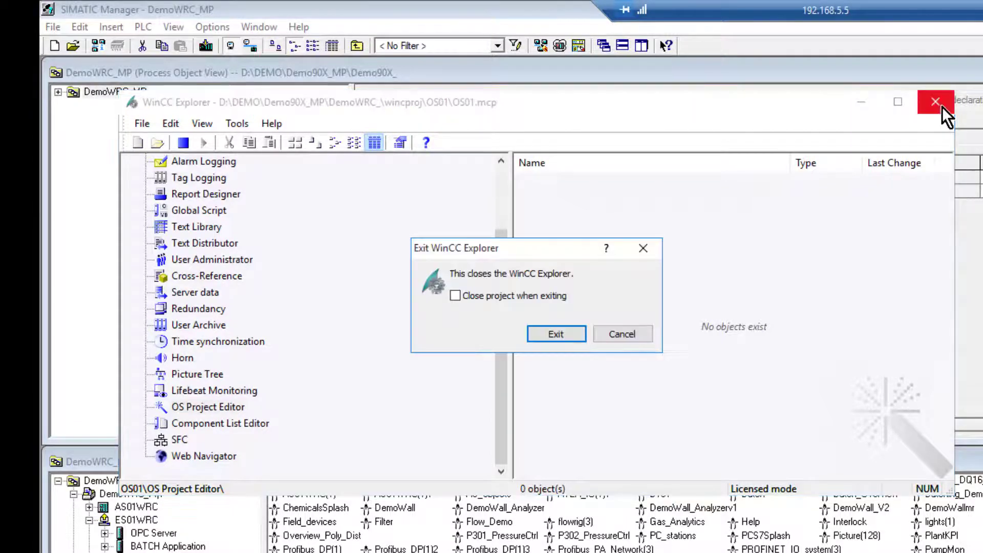
click(559, 333)
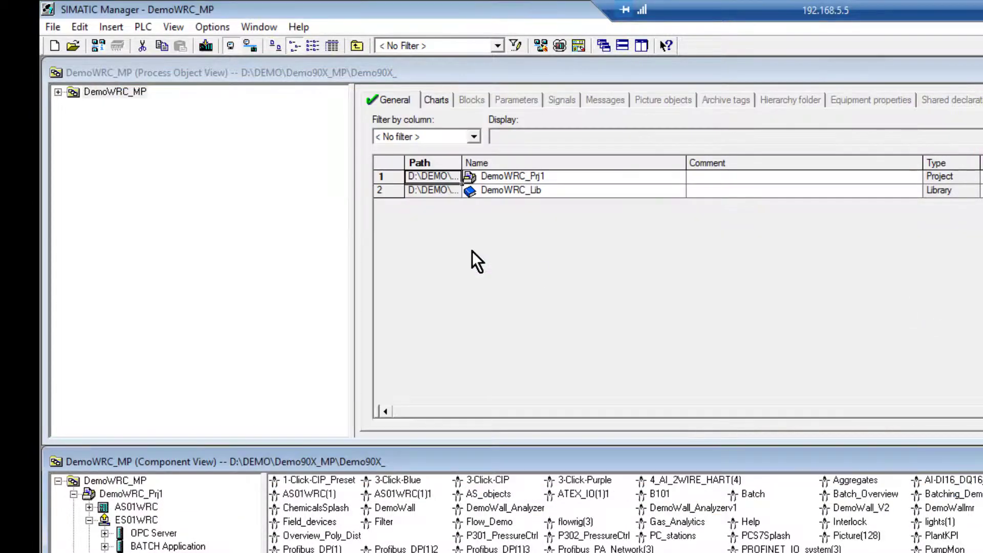